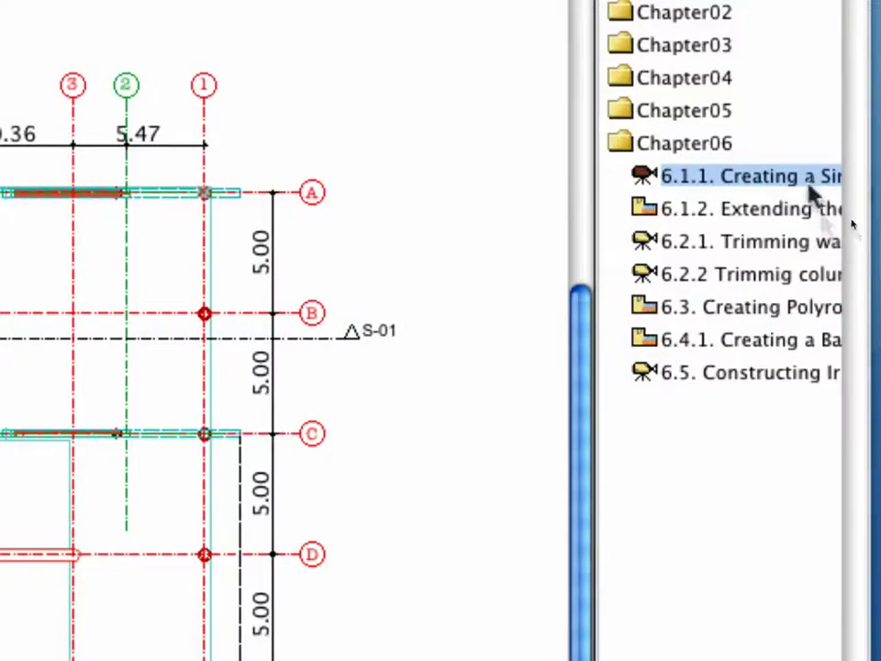
Step: Open the Chapter06 3D view showing the beams and columns as a wireframe
double_click(853, 218)
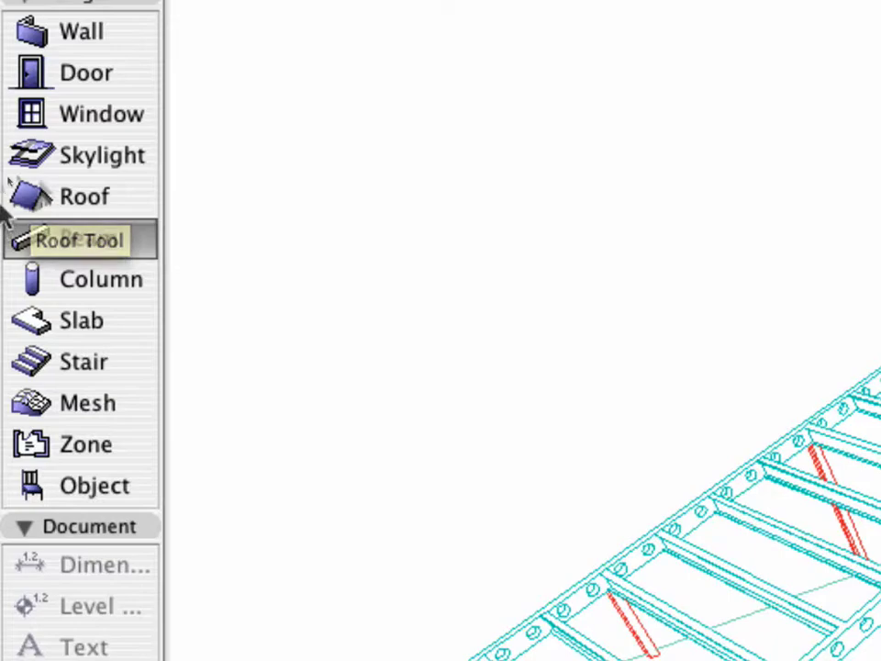
Step: Choose the Roof tool with the single sloped roof plane geometry method
click(39, 194)
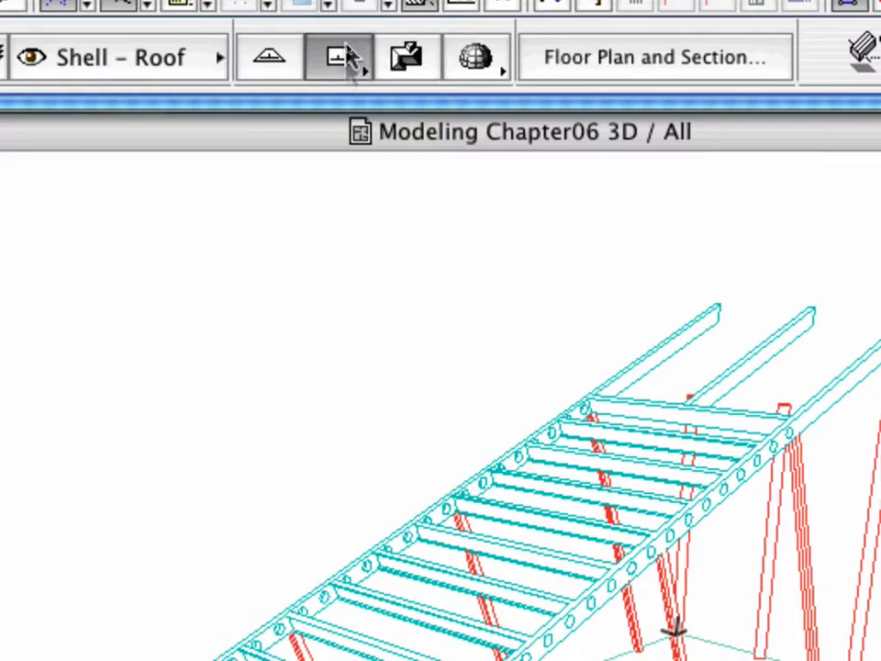
click(343, 57)
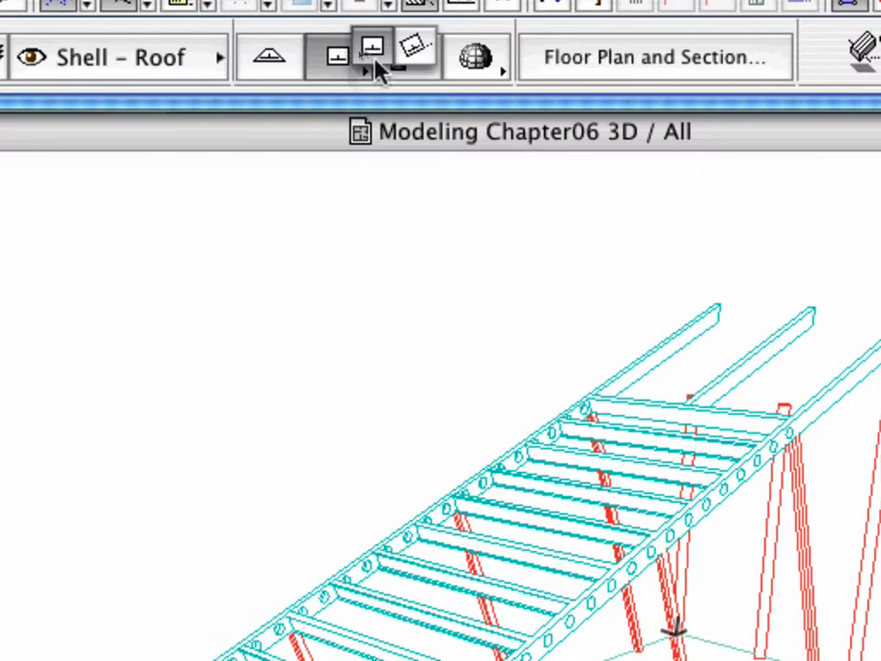
click(414, 50)
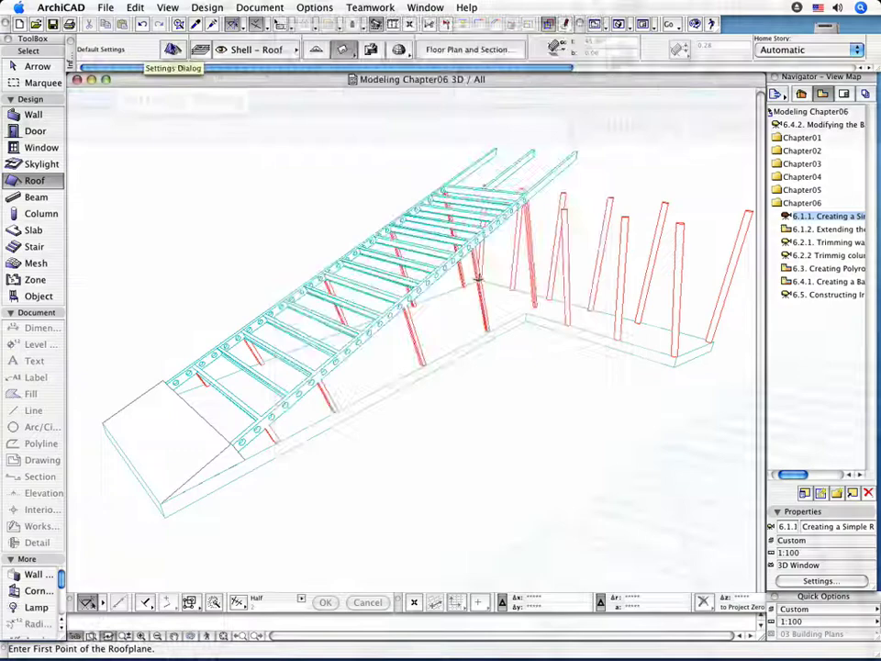
Step: In roof defaults, set the cut fill to Solid Fill and thicknesses to 0.30 and 0.21
click(171, 49)
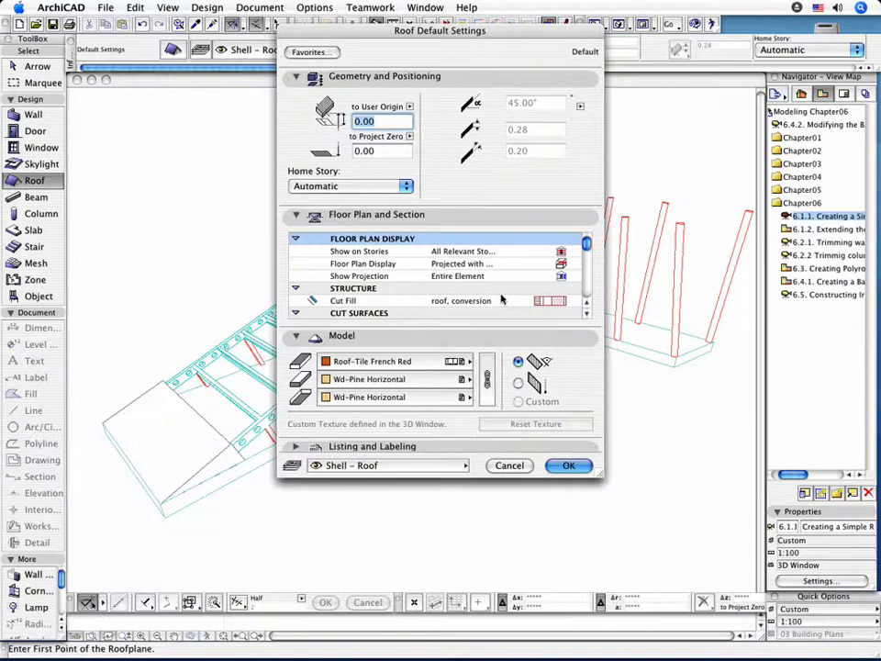
click(500, 300)
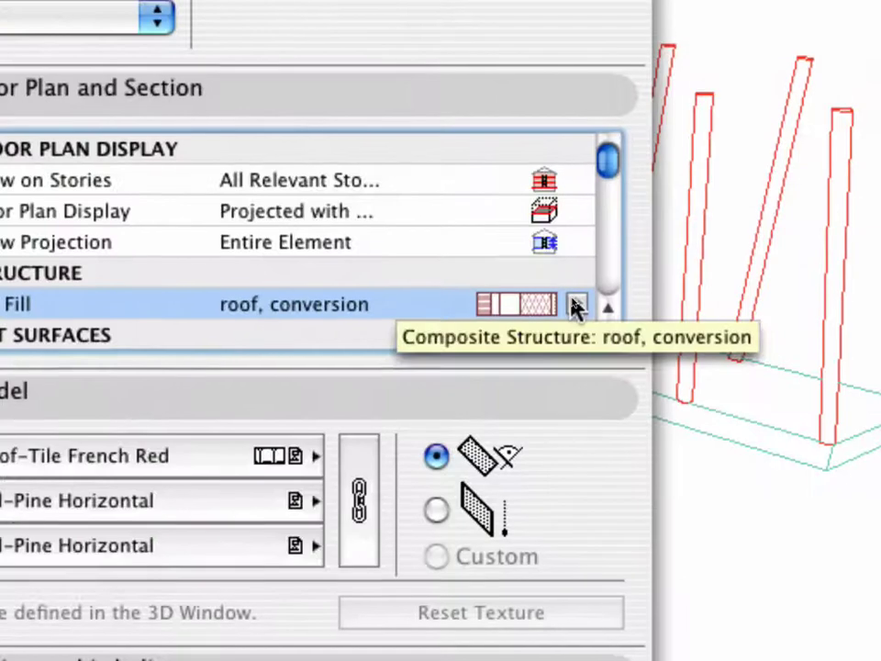
click(576, 307)
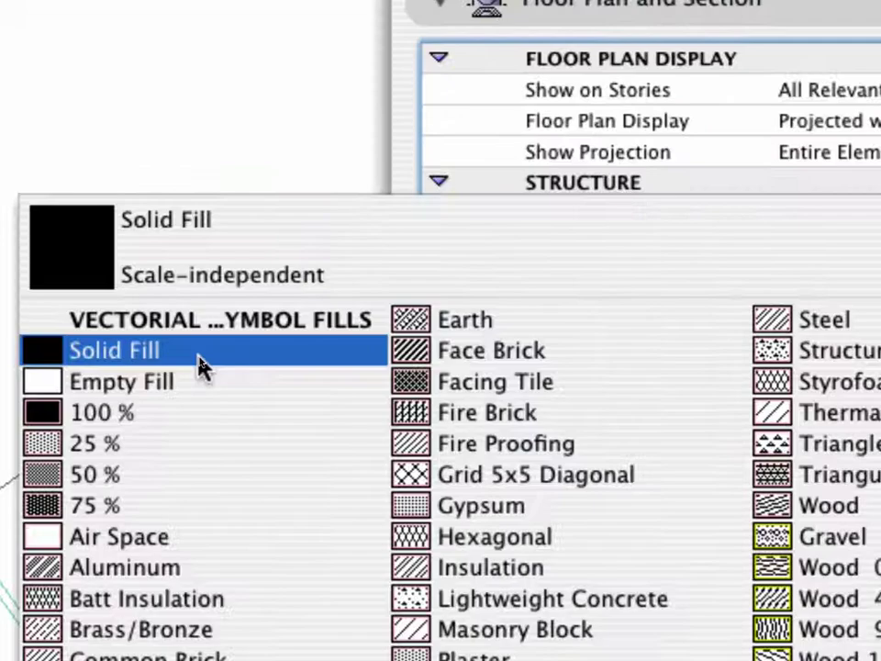
click(202, 365)
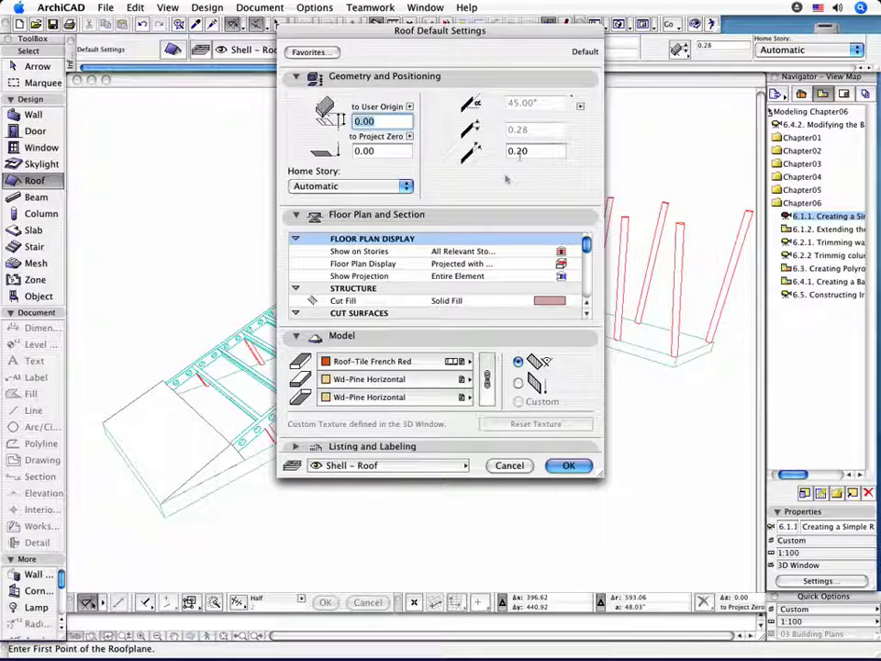
double_click(519, 153)
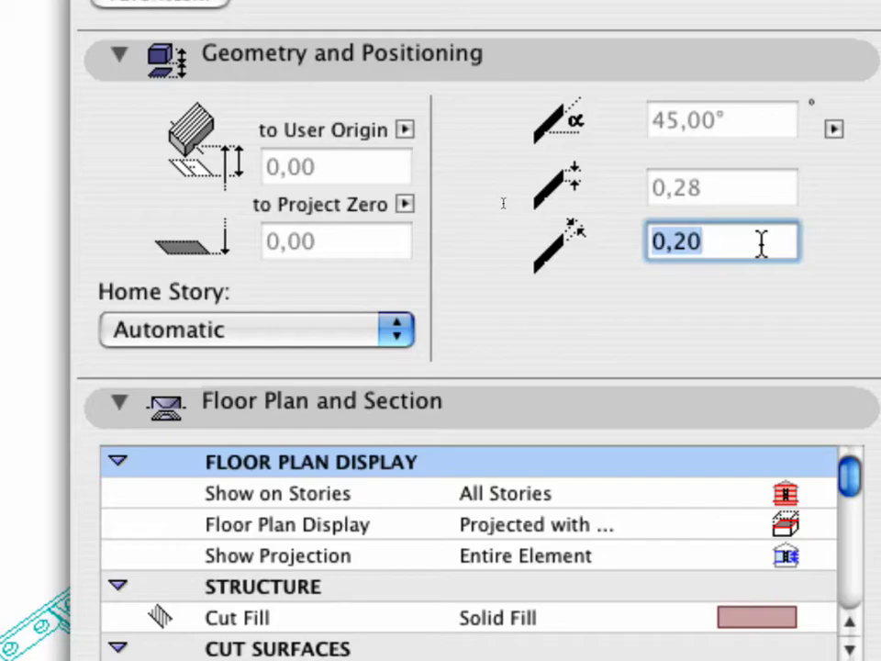
text(0,3)
key(BackSpace)
text(2)
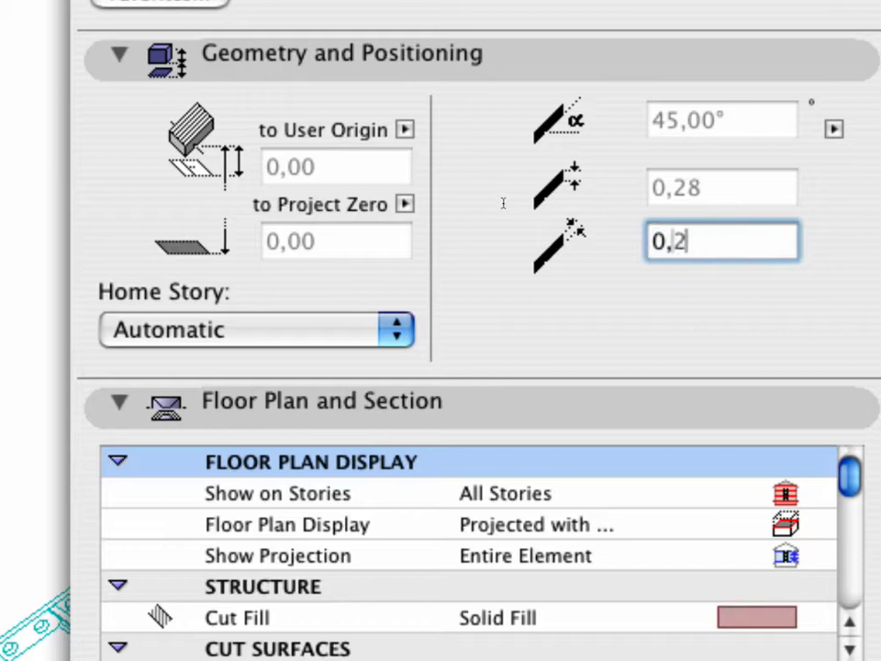
text(1)
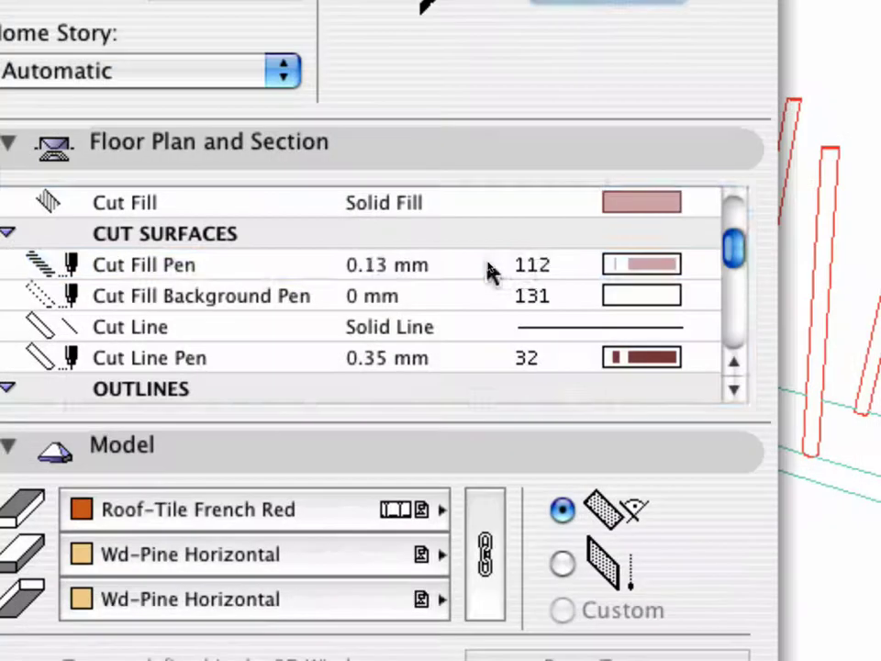
Step: Set the cut fill pen and background pen to 32 and turn off cover fills
click(492, 266)
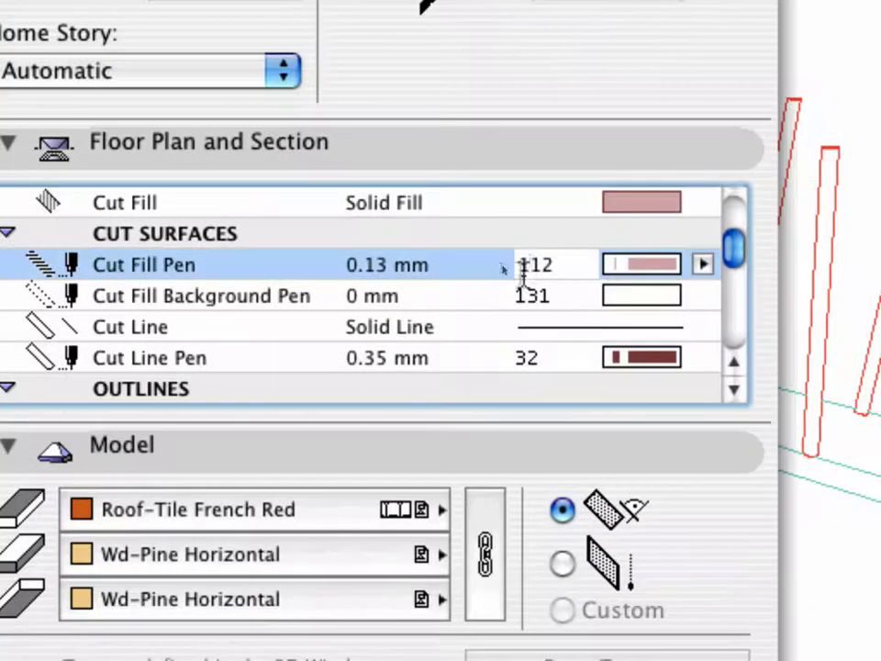
double_click(519, 265)
text(32)
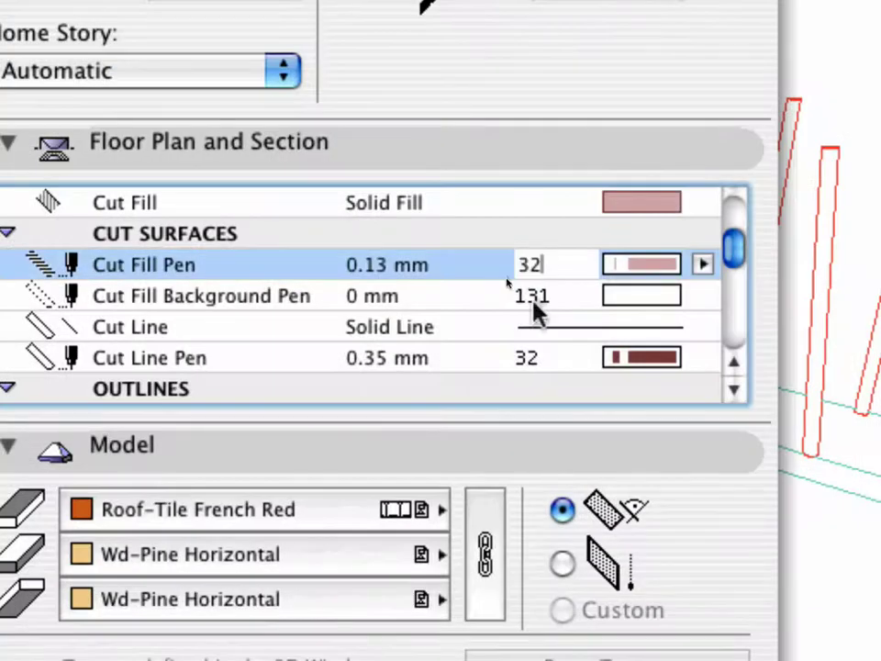
double_click(532, 296)
text(32)
key(Return)
scroll(508, 299, down, 5)
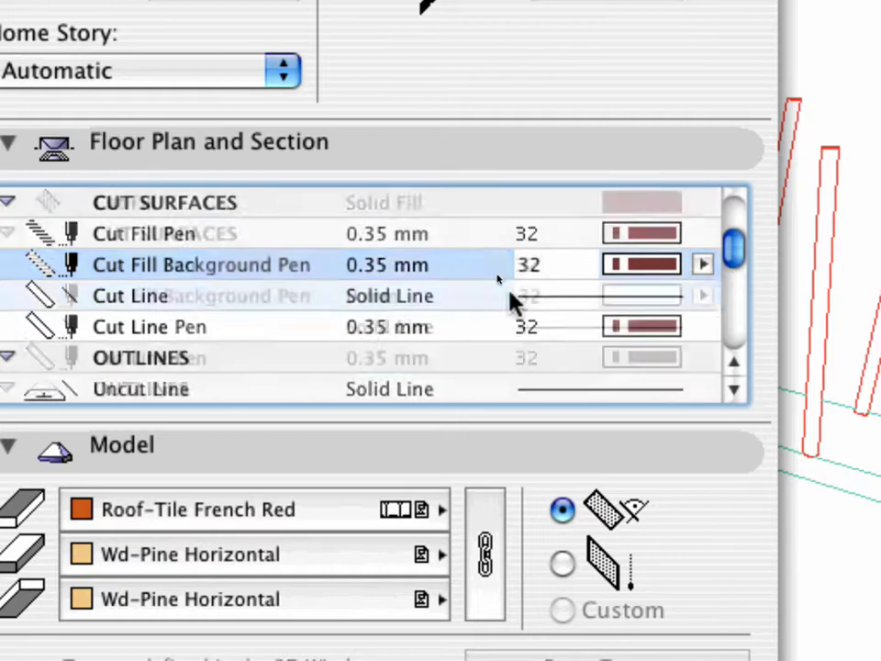
click(529, 357)
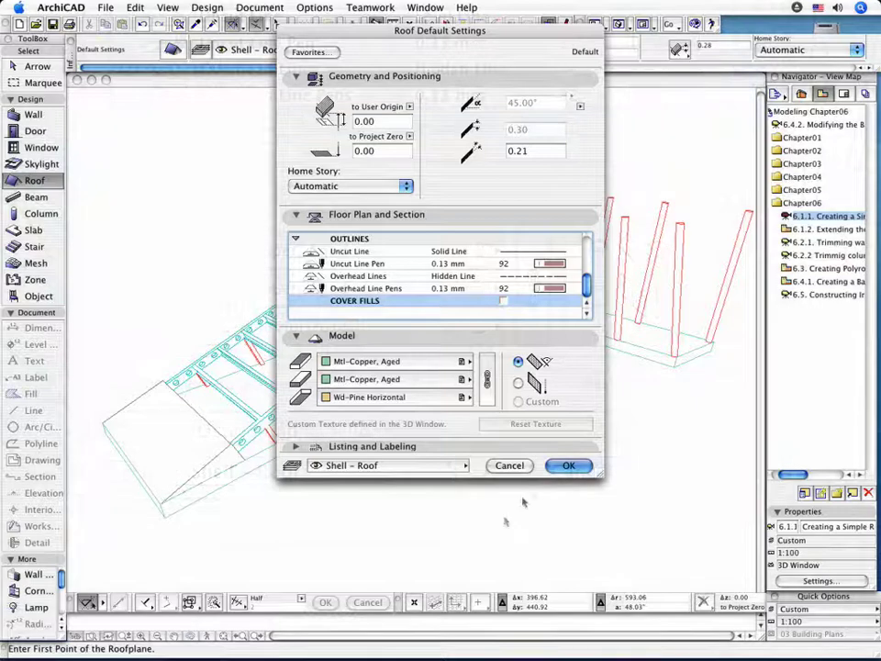
Step: Apply the roof settings and zoom in on the lower end of the beam framework
click(567, 466)
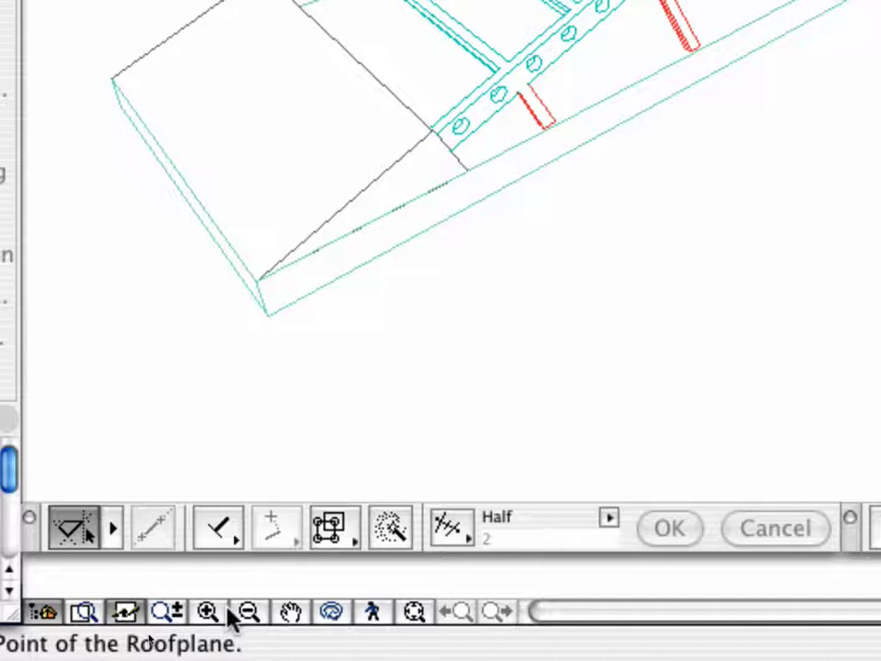
click(144, 635)
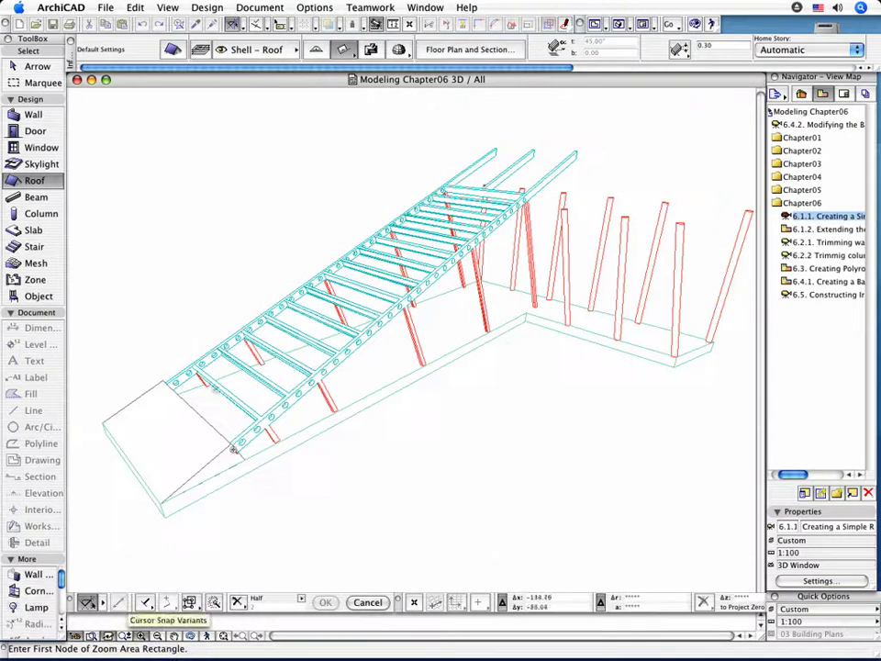
click(156, 188)
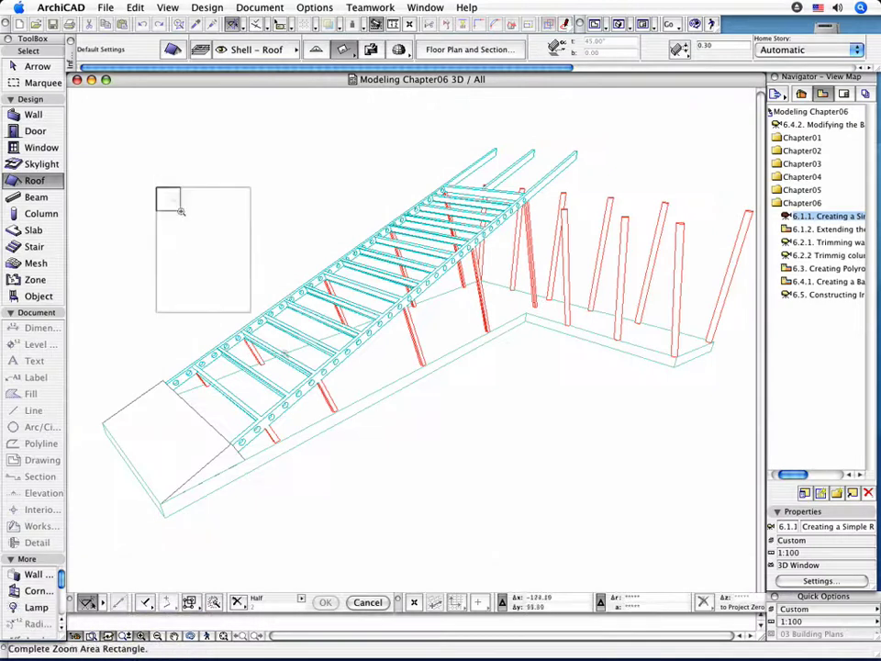
click(517, 453)
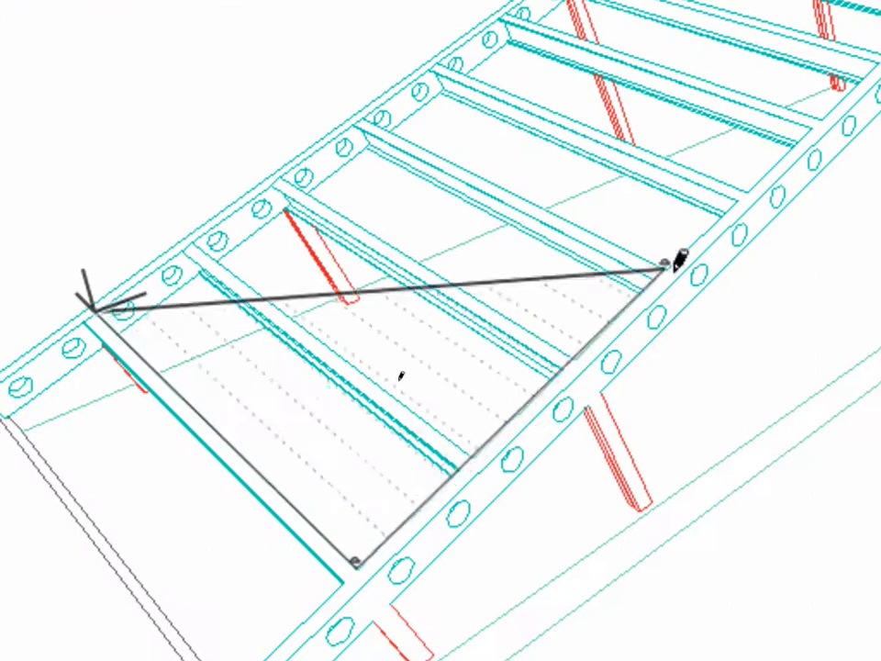
Step: Trace the roof outline on the beams, set the eave line and slope side to create the roof plane
click(665, 264)
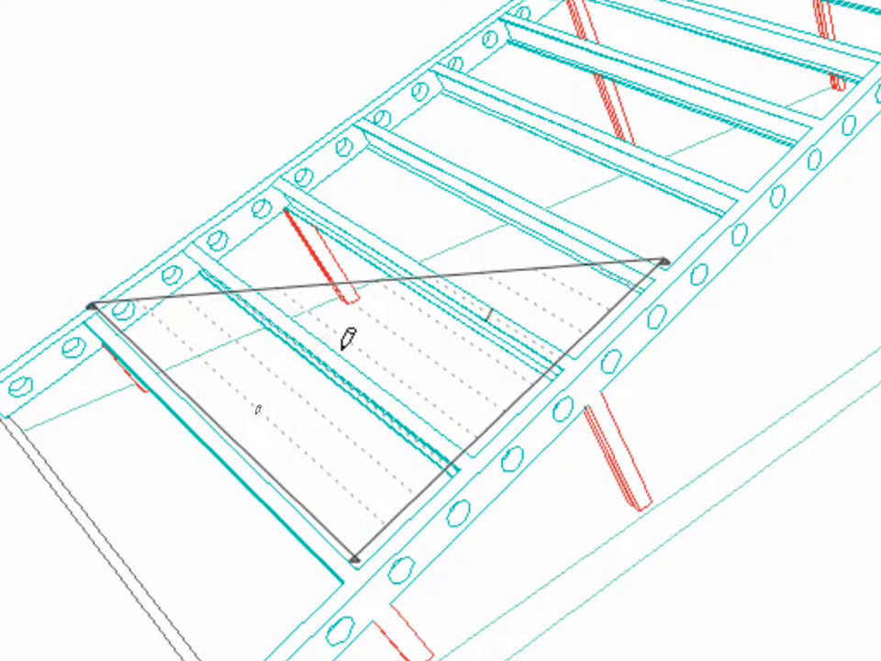
middle_drag(346, 339, 425, 253)
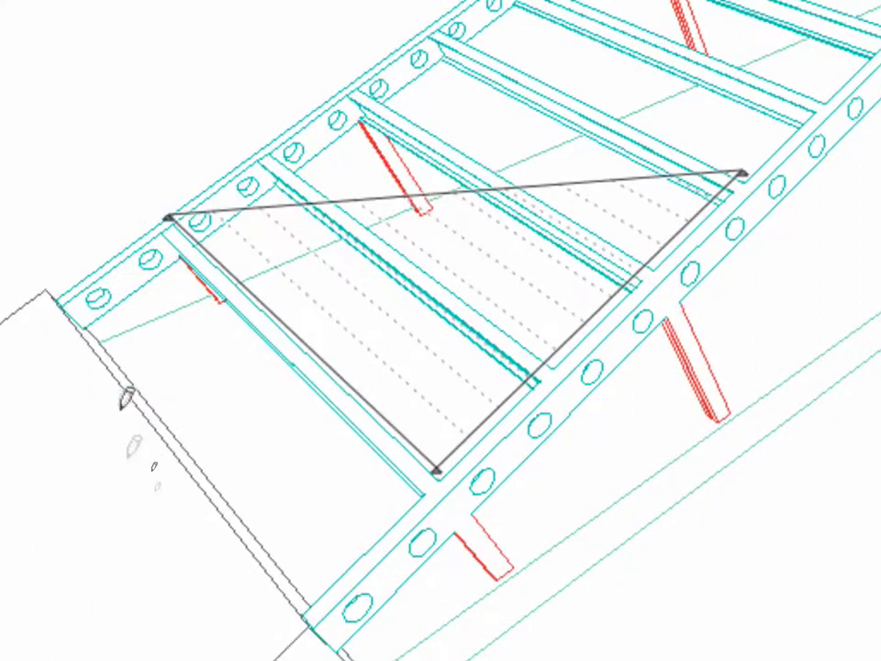
click(49, 290)
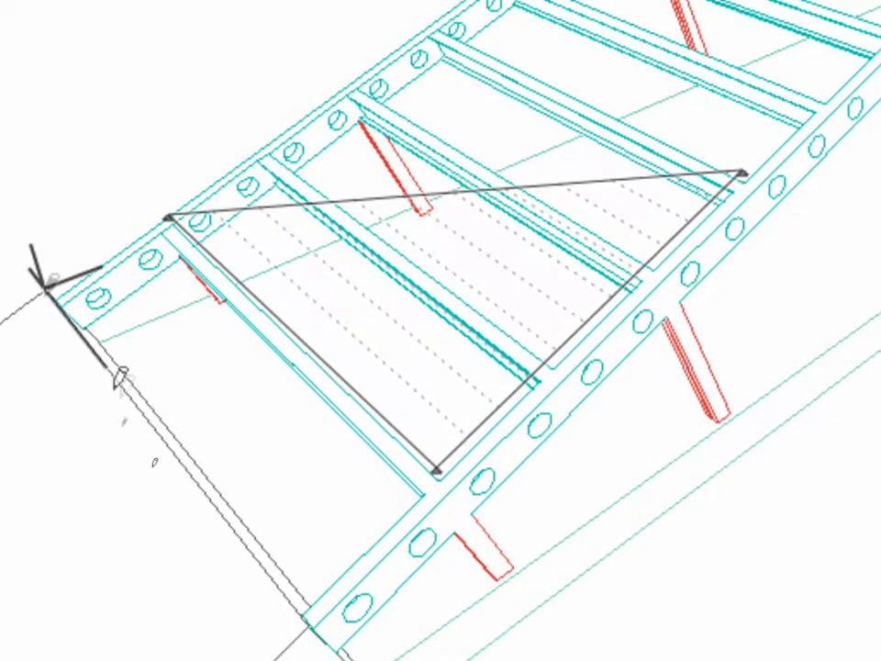
click(310, 609)
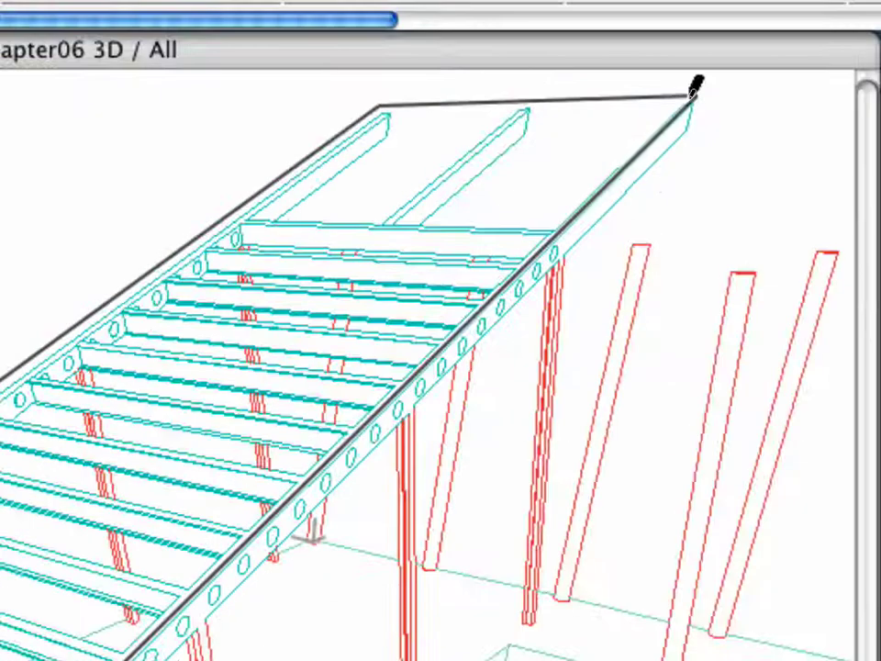
click(690, 96)
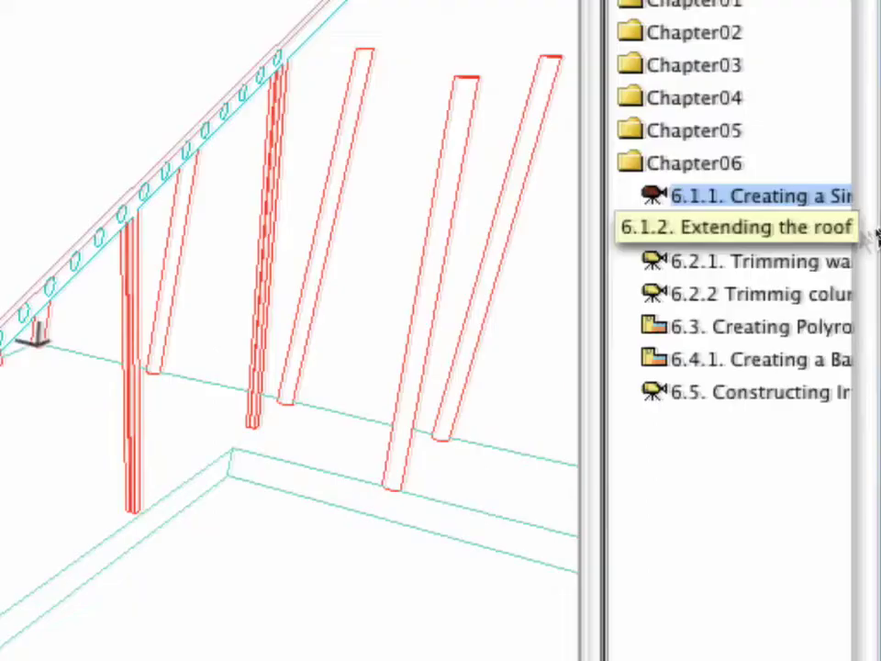
Step: Open the 6.1.2 Extending the roof view, select the roof edge at axis C, and choose polygon geometry
double_click(857, 229)
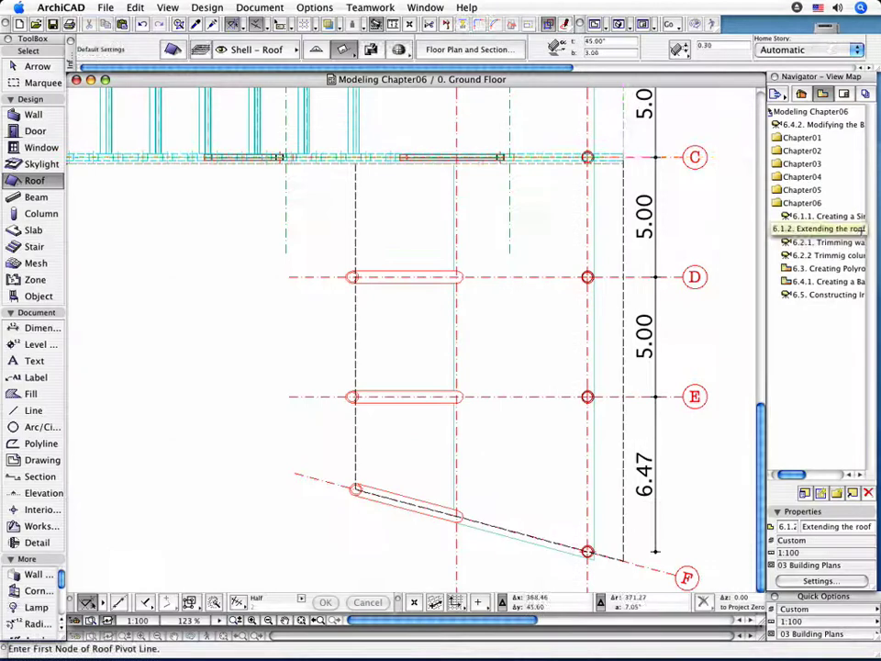
shift+click(478, 167)
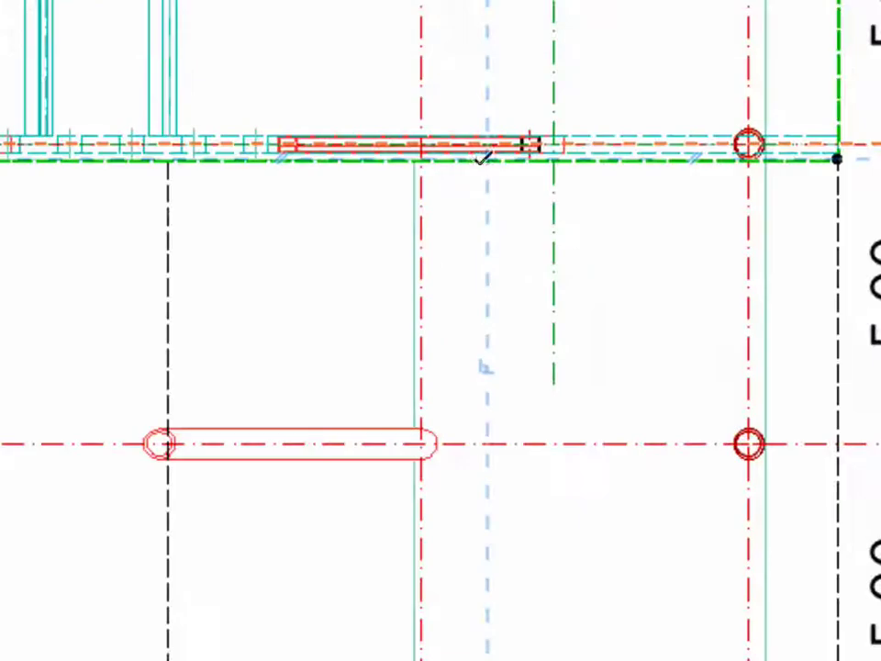
click(478, 164)
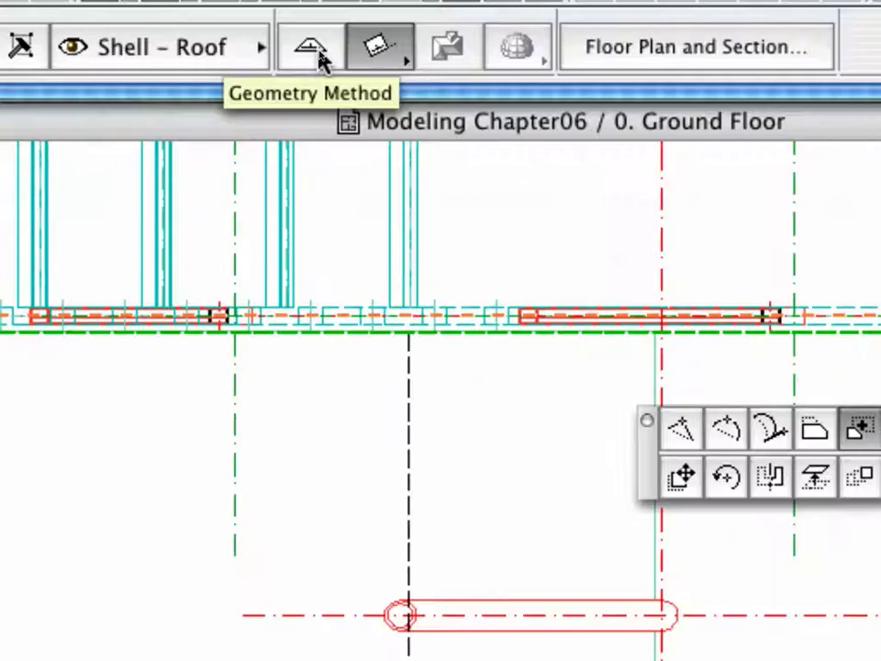
click(320, 53)
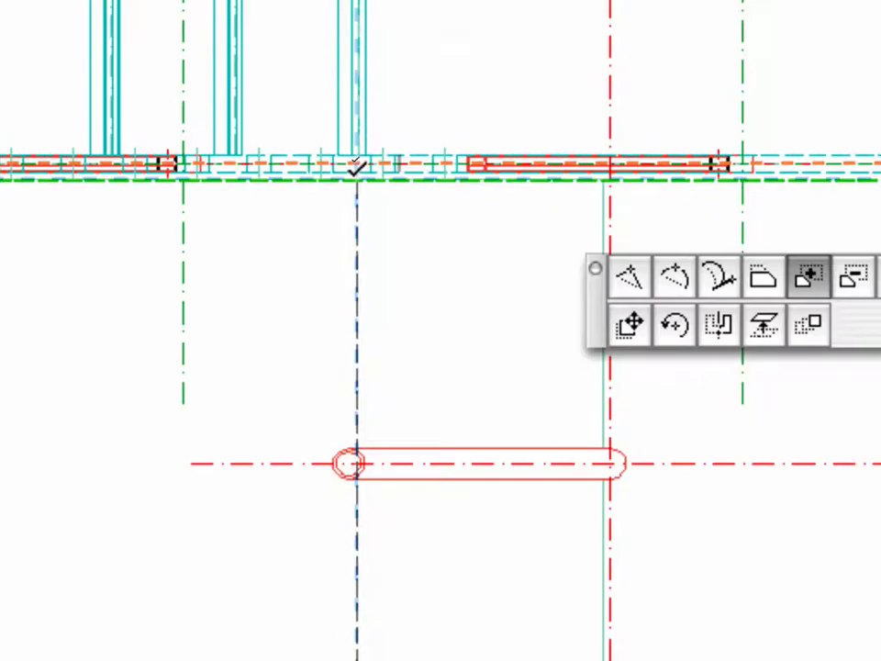
Step: Draw a closed roof polygon from the wall at axis C down to the beam ends near axis F
click(357, 166)
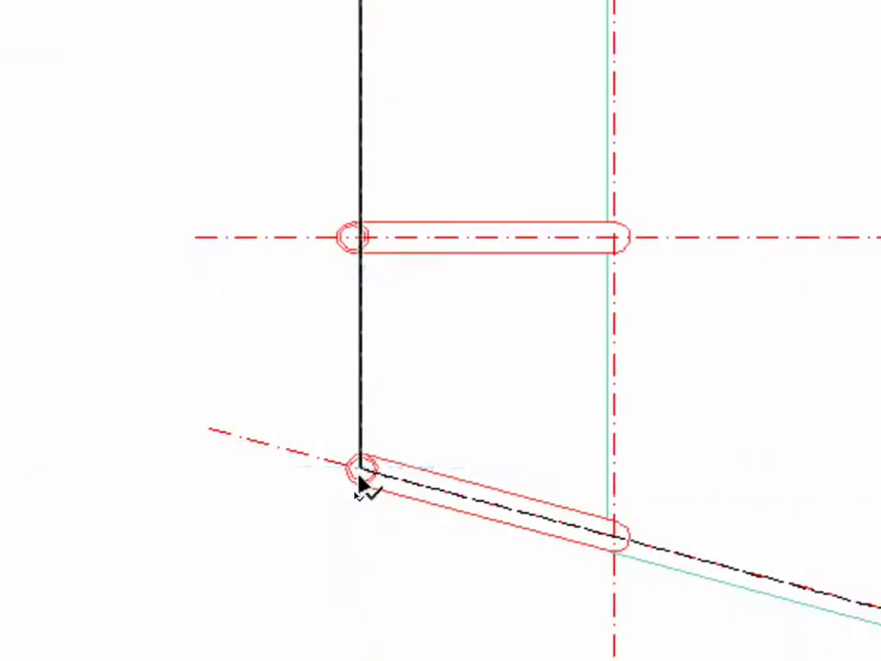
click(358, 470)
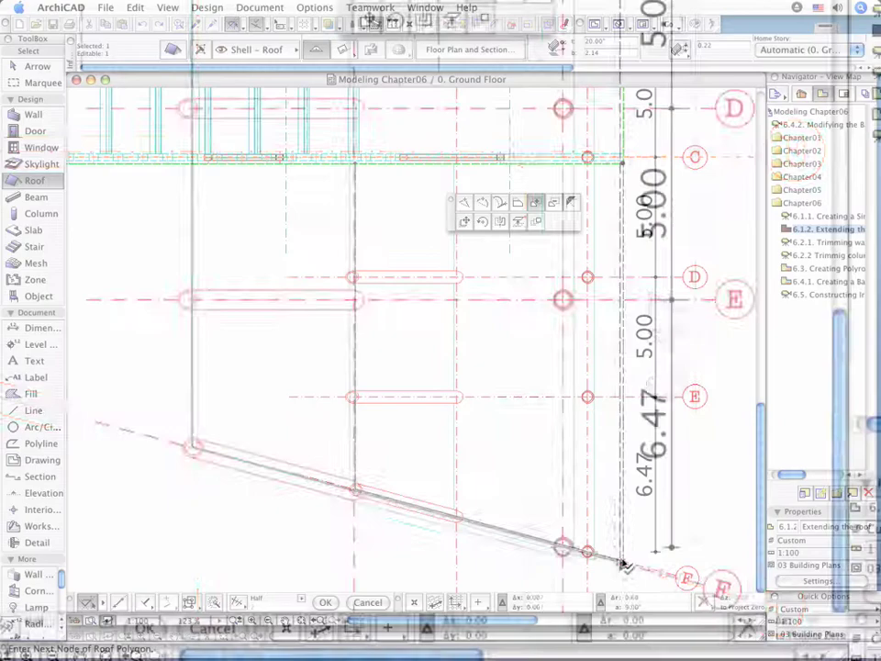
click(613, 563)
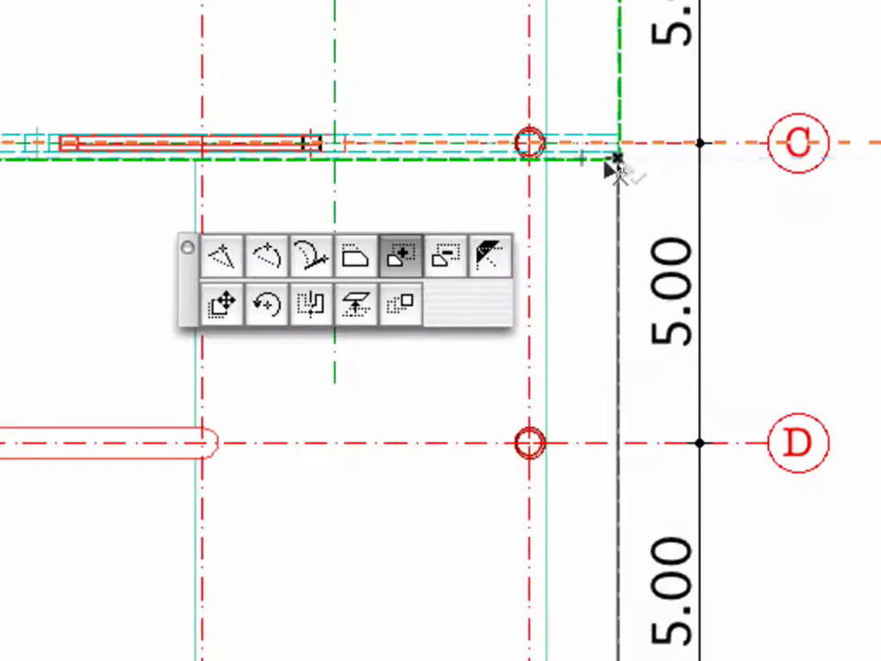
click(615, 163)
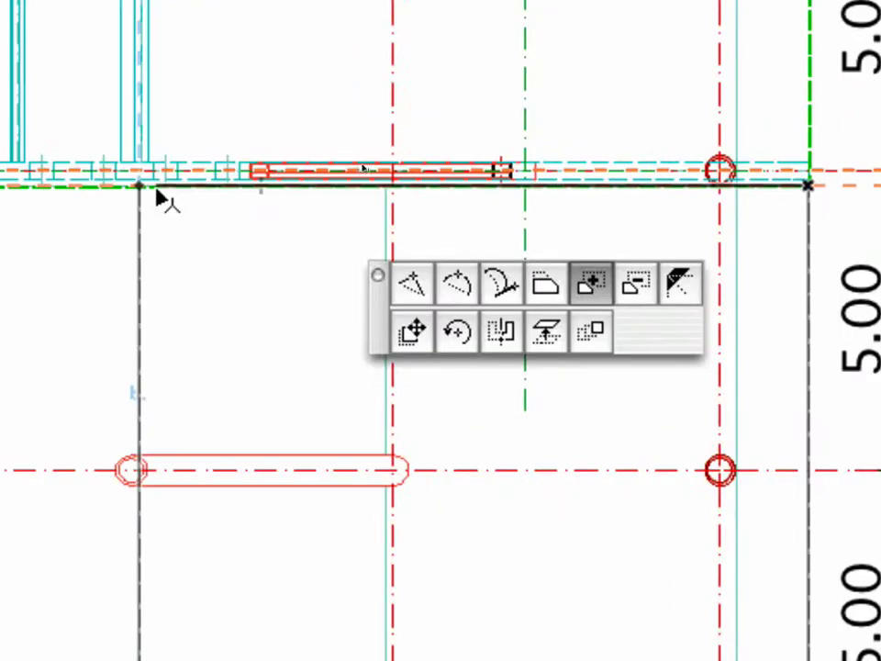
click(140, 190)
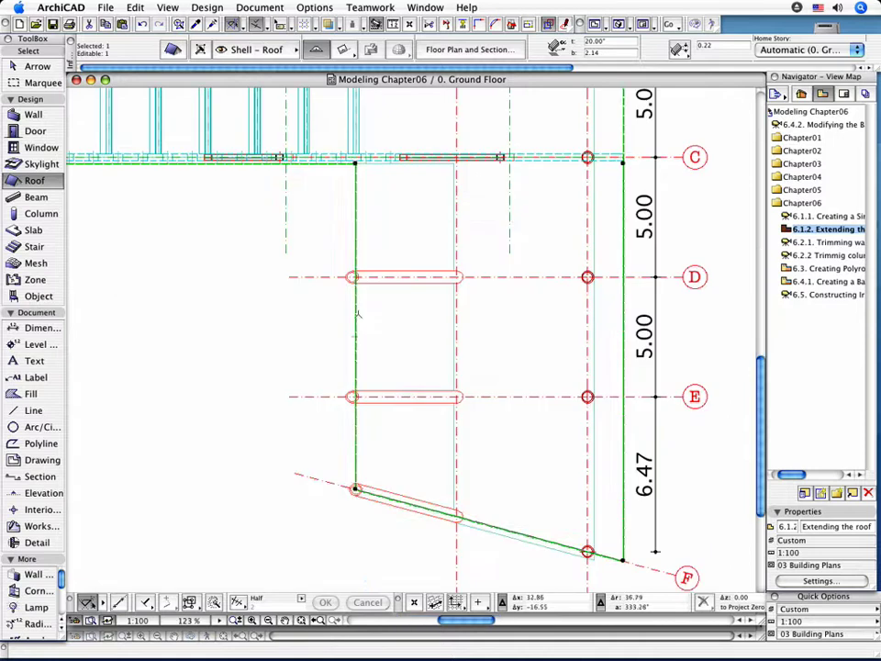
click(356, 315)
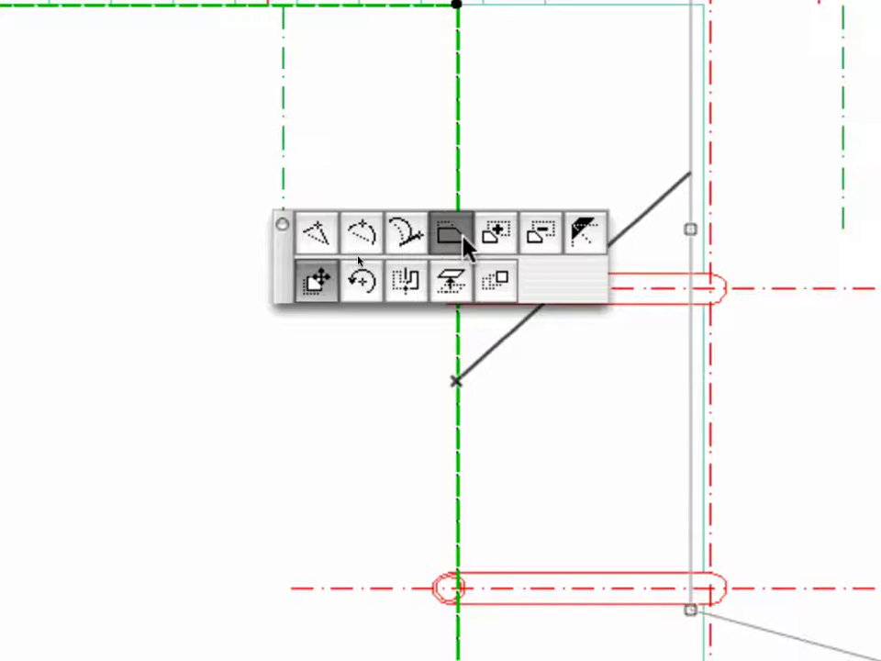
Step: Offset the roof's left and lower sloped edges outward by 1.50 each
click(463, 243)
text(1.5)
key(Return)
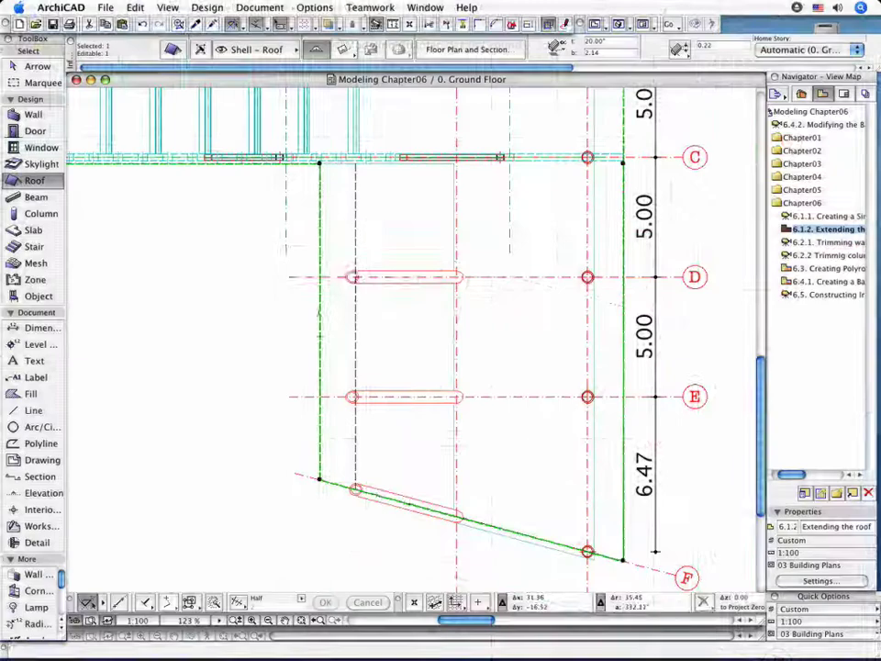
click(312, 218)
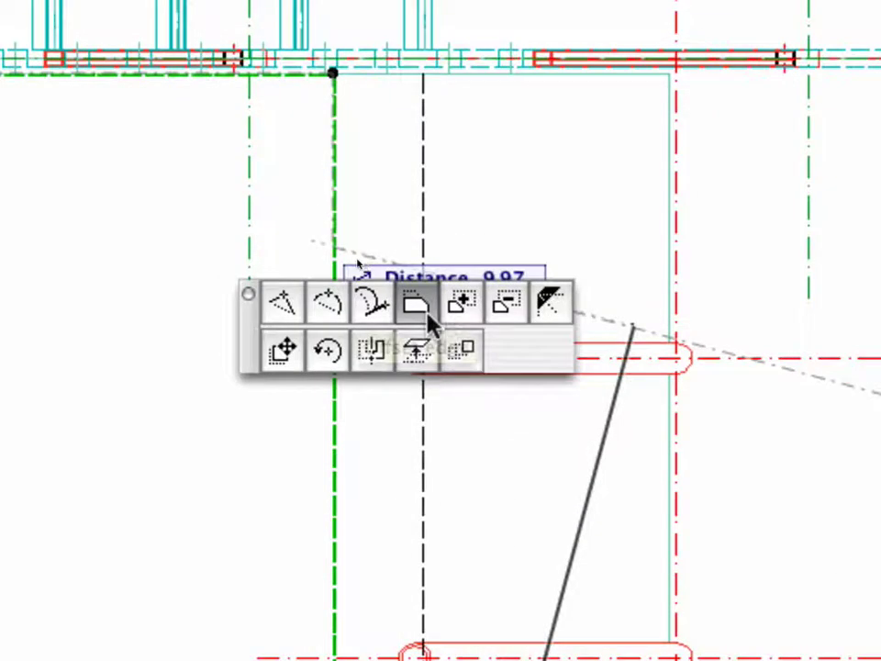
click(427, 310)
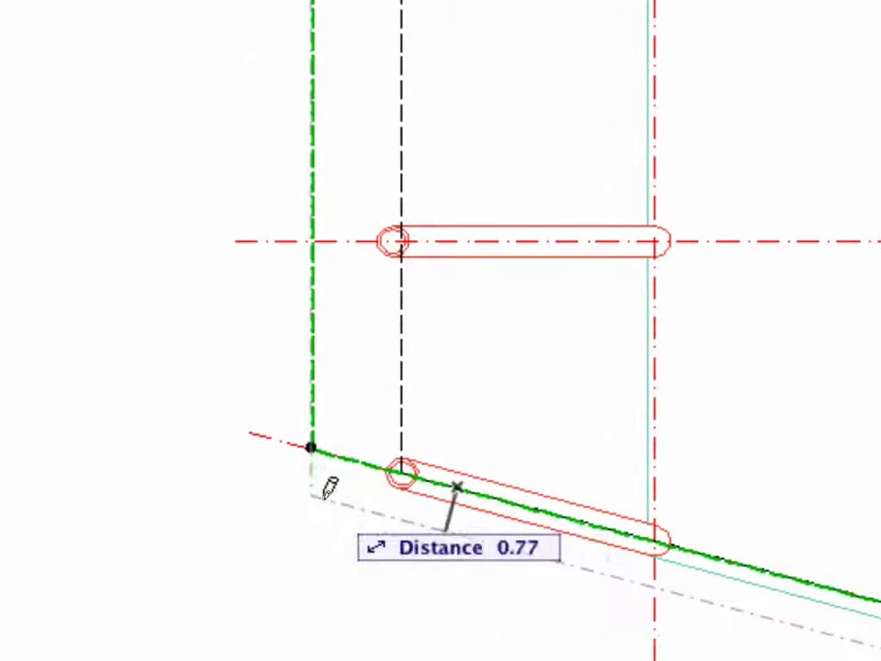
text(1.50)
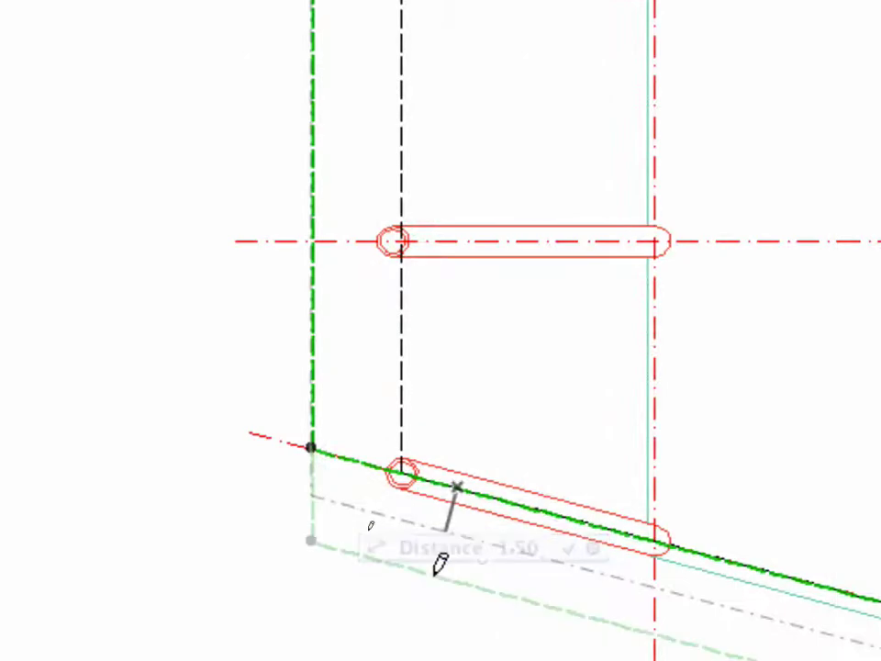
key(Return)
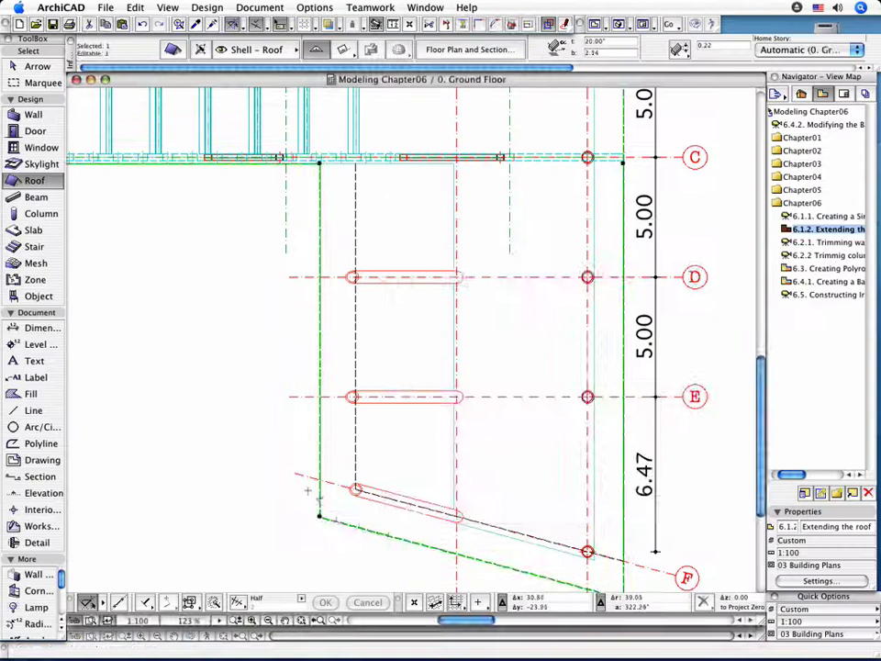
key(ctrl+l)
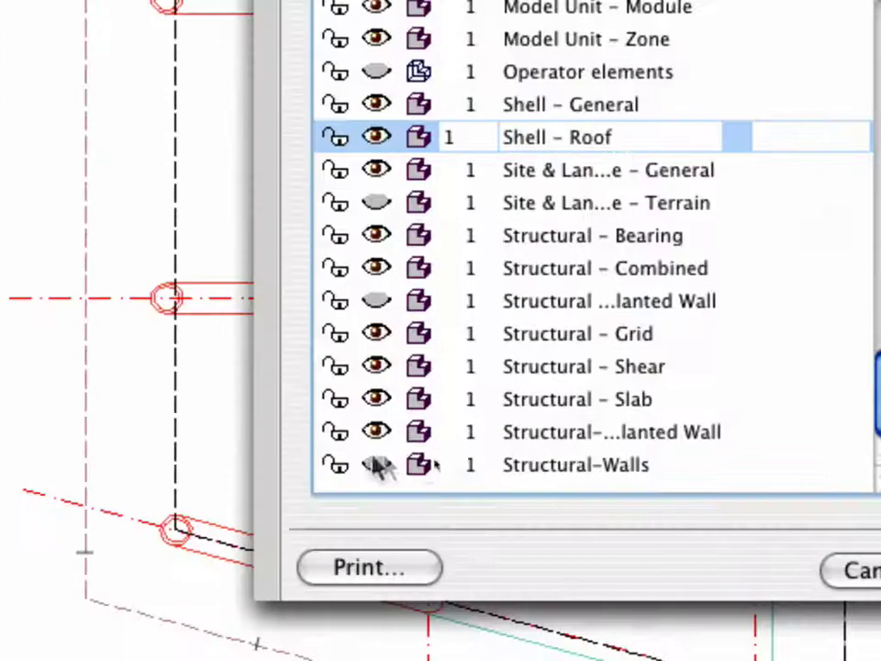
Step: Show the Structural-Walls layer and view the extended roof with walls in 3D
click(436, 462)
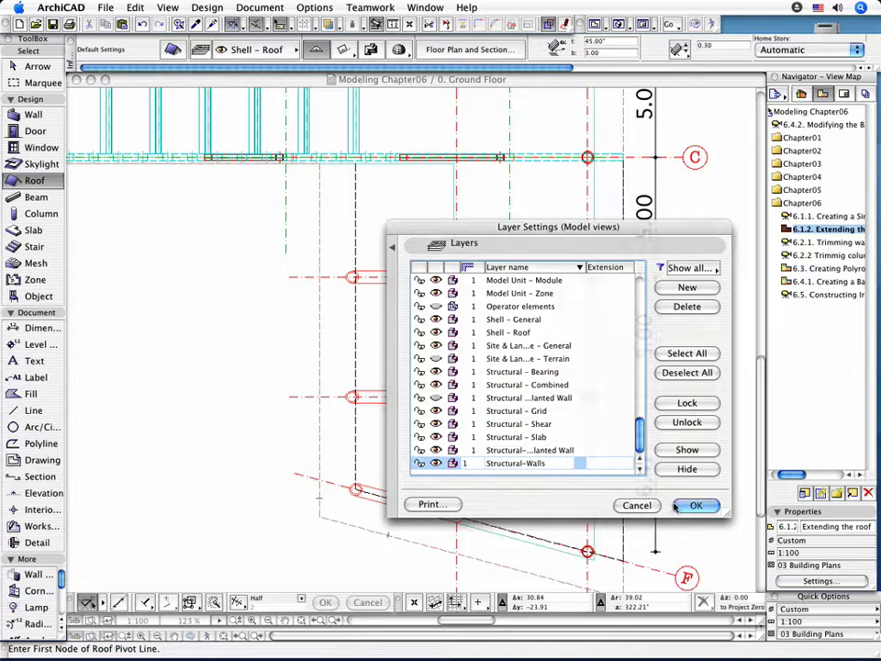
key(Return)
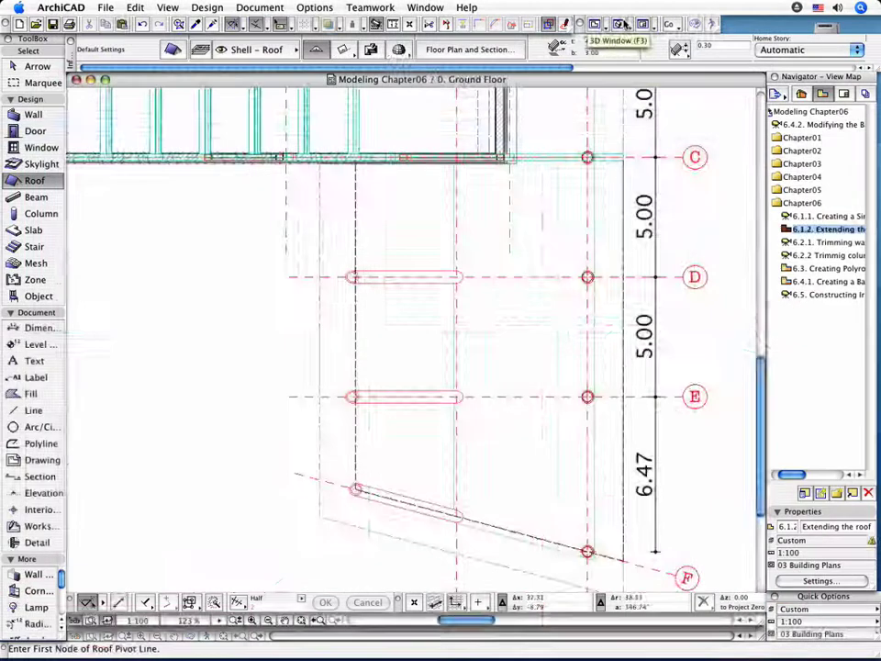
click(624, 30)
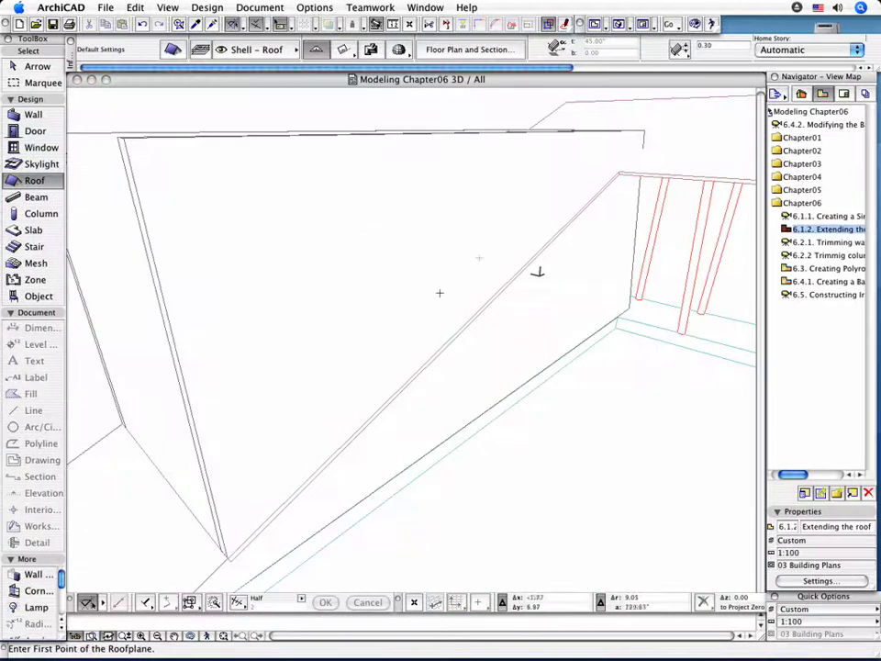